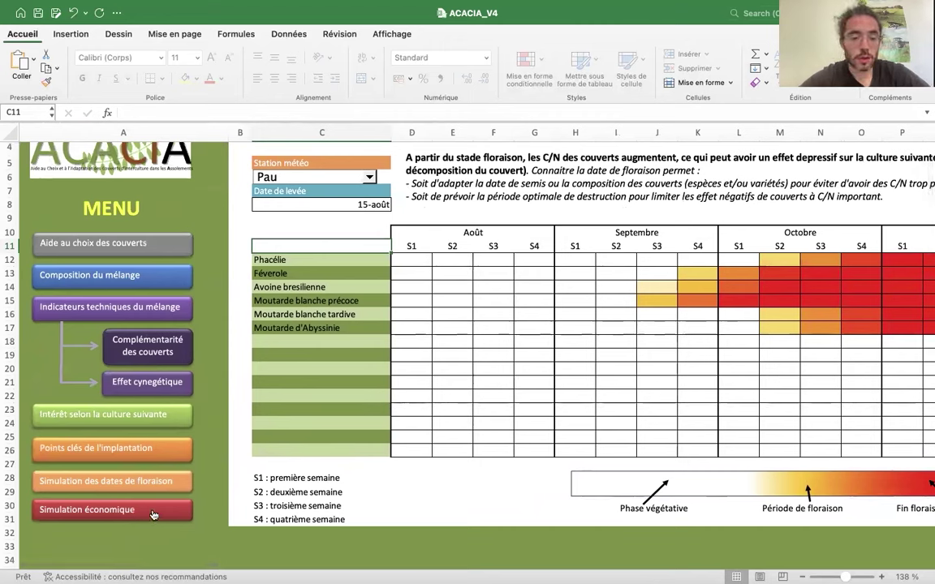
Open the Simulation économique sheet and bring its table of interventions into view.
{"action": "left_click", "coordinate": [154, 514]}
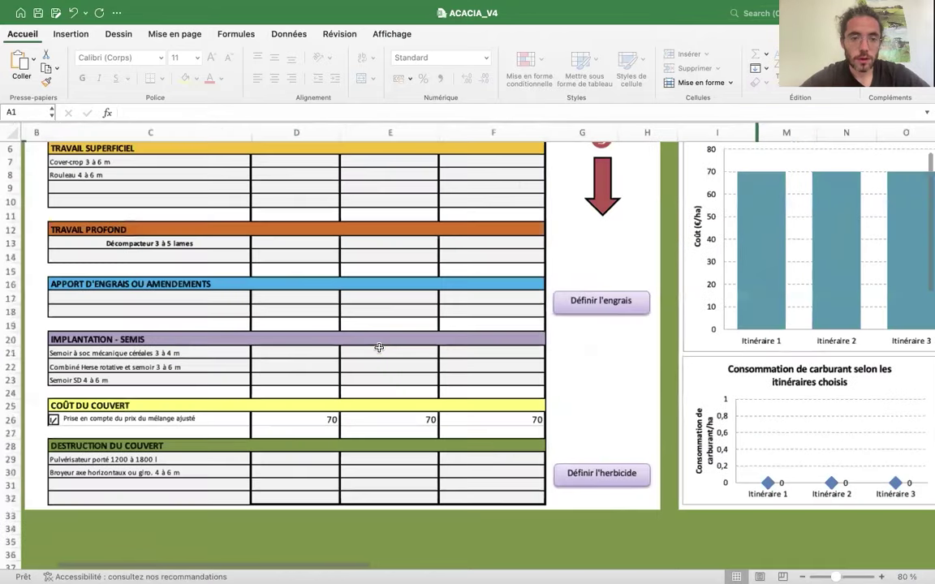
{"action": "scroll", "coordinate": [379, 351], "scroll_direction": "right", "scroll_amount": 2}
{"action": "scroll", "coordinate": [379, 350], "scroll_direction": "down", "scroll_amount": 1}
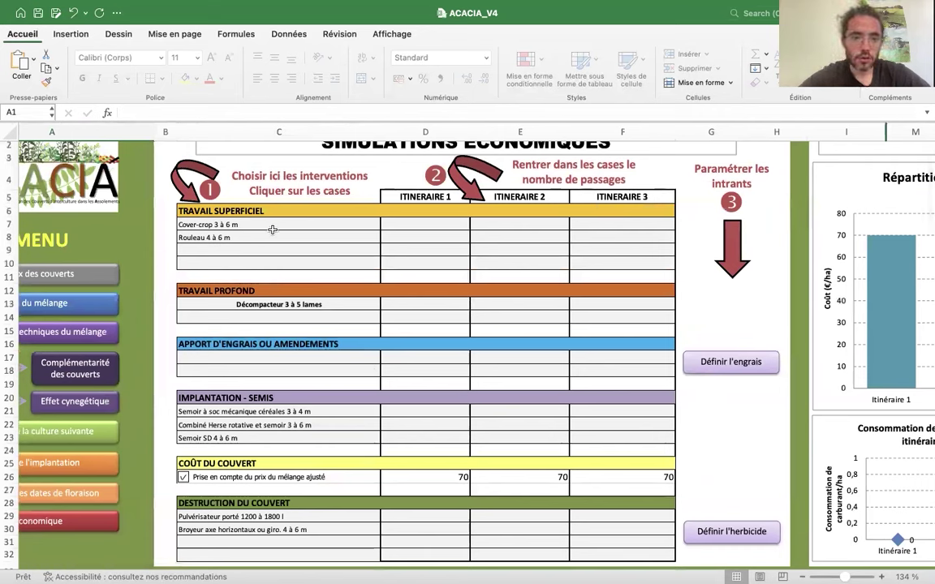
Enter 1 pass each for Cover-crop 3 à 6 m and Rouleau 4 à 6 m under Itinéraire 1.
{"action": "left_click", "coordinate": [450, 225]}
{"action": "type", "text": "1"}
{"action": "left_click", "coordinate": [431, 239]}
{"action": "type", "text": "1"}
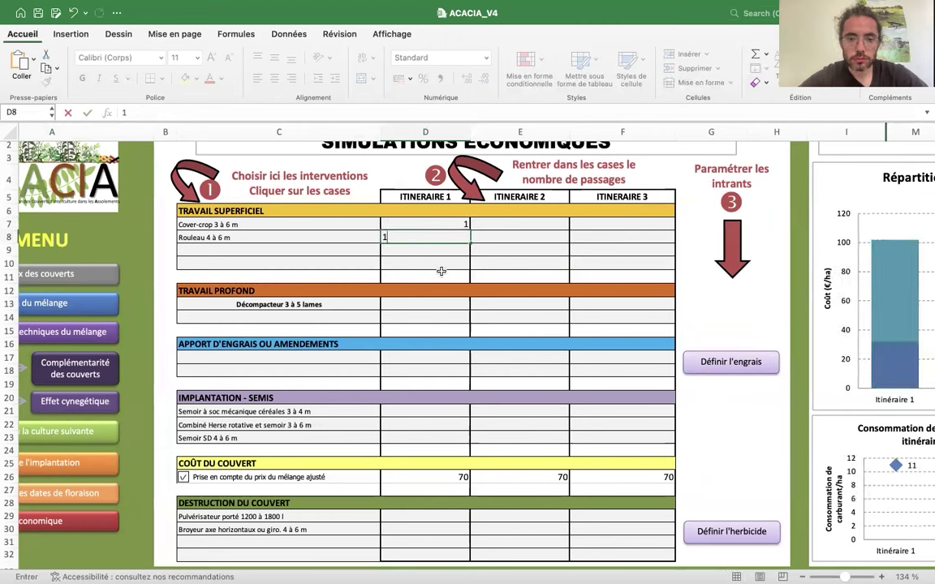
{"action": "left_click", "coordinate": [438, 276]}
Enter 1 pass for Semoir à soc mécanique céréales 3 à 4 m under Itinéraire 1.
{"action": "left_click", "coordinate": [429, 415]}
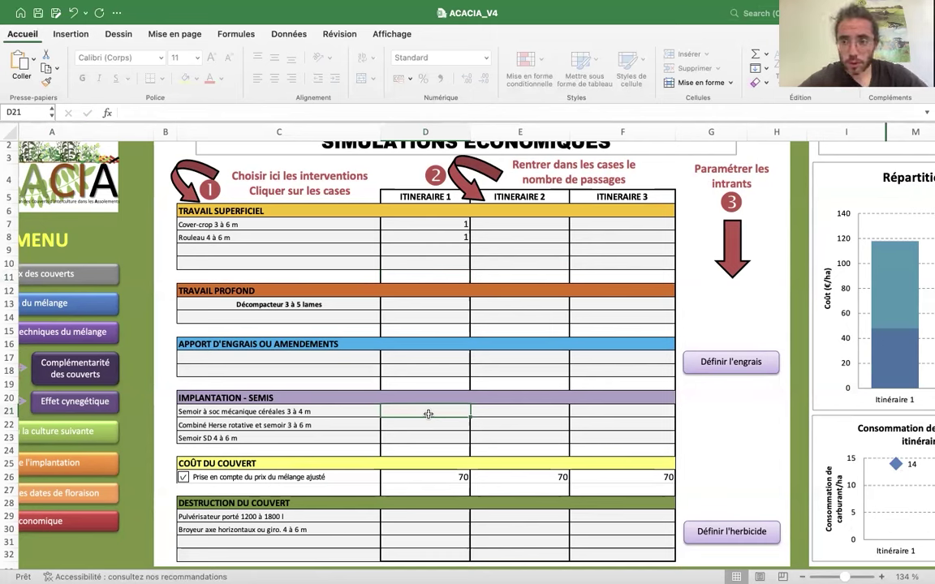
{"action": "type", "text": "12"}
{"action": "key", "text": "BackSpace"}
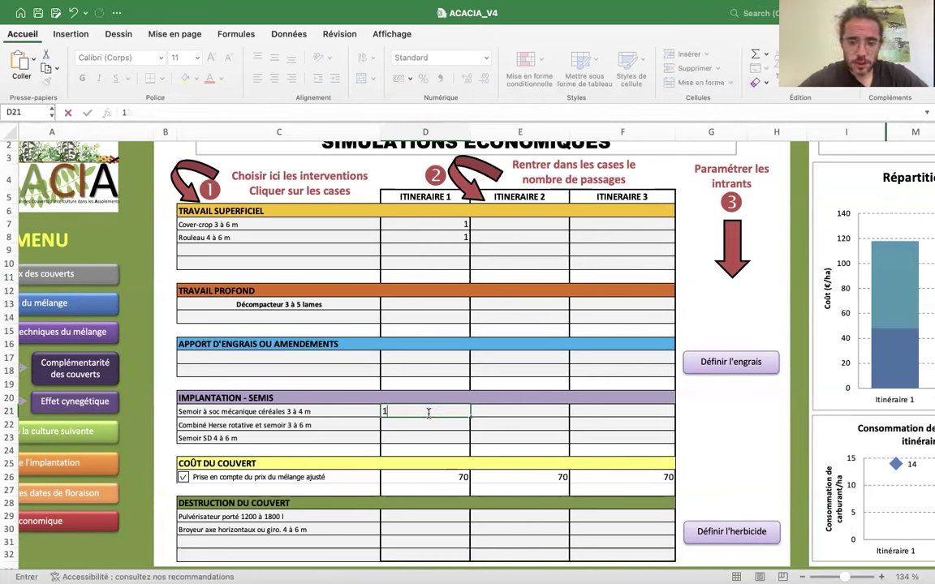
{"action": "key", "text": "Return"}
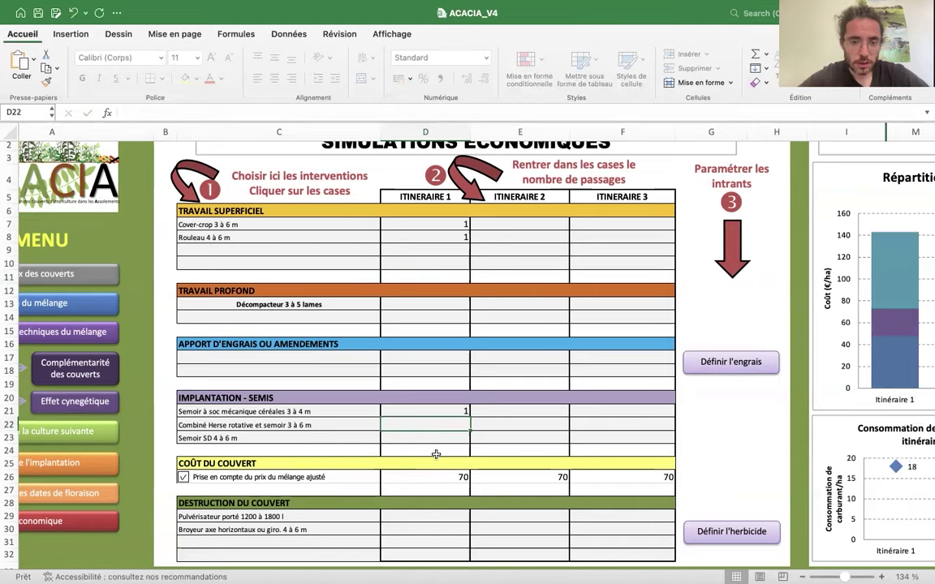
Enter 1 pass each for Semoir SD 4 à 6 m and Rouleau 4 à 6 m under Itinéraire 2.
{"action": "scroll", "coordinate": [434, 453], "scroll_direction": "right", "scroll_amount": 2}
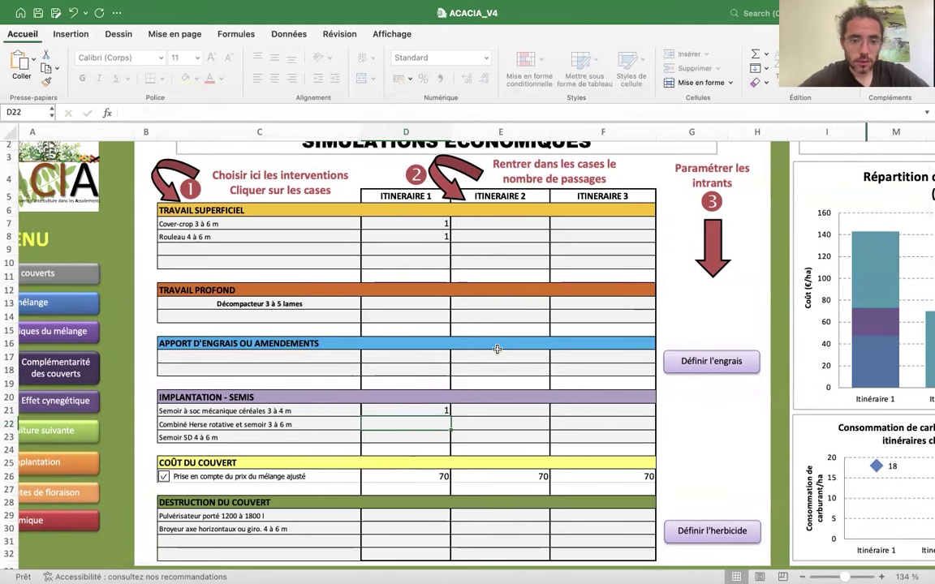
{"action": "left_click", "coordinate": [486, 411]}
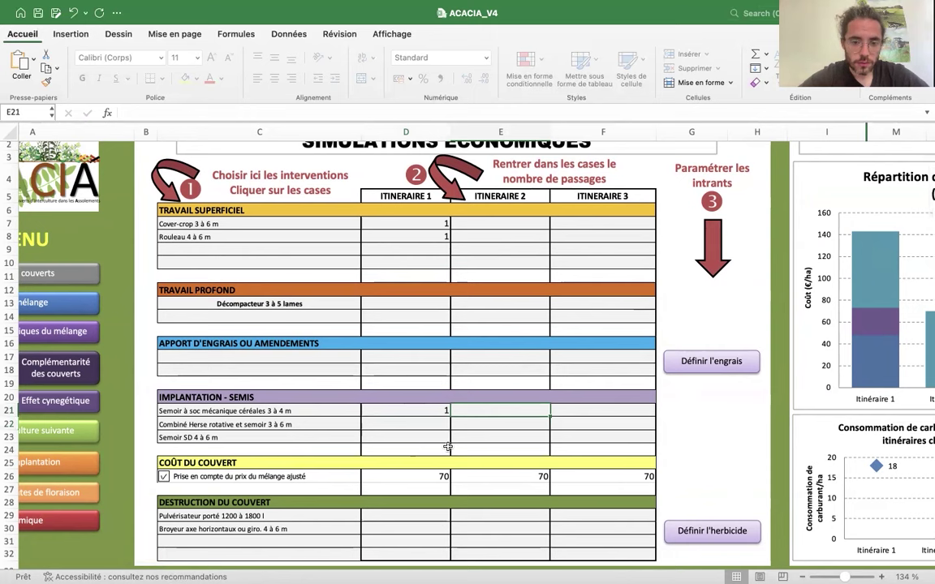
{"action": "left_click", "coordinate": [309, 437]}
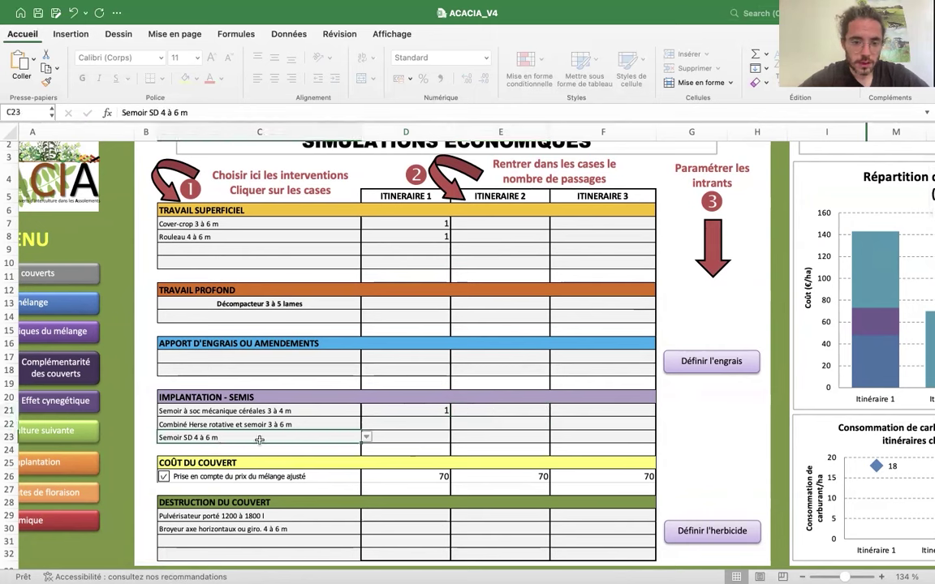
{"action": "left_click", "coordinate": [496, 435]}
{"action": "type", "text": "1"}
{"action": "double_click", "coordinate": [498, 238]}
{"action": "type", "text": "1"}
{"action": "left_click", "coordinate": [501, 425]}
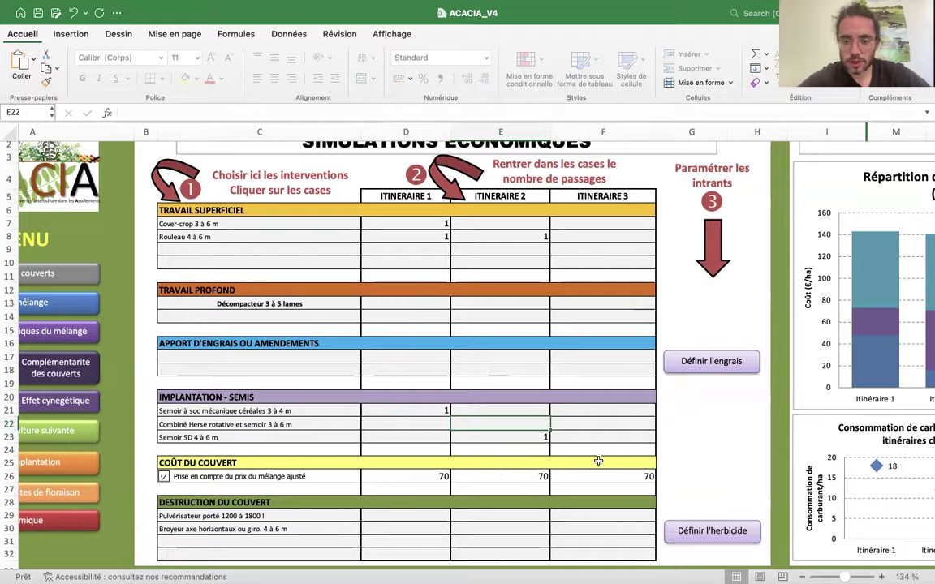
Examine the results comparing cost, fuel consumption and working time across the itineraries.
{"action": "scroll", "coordinate": [597, 461], "scroll_direction": "right", "scroll_amount": 5}
{"action": "scroll", "coordinate": [596, 461], "scroll_direction": "right", "scroll_amount": 4}
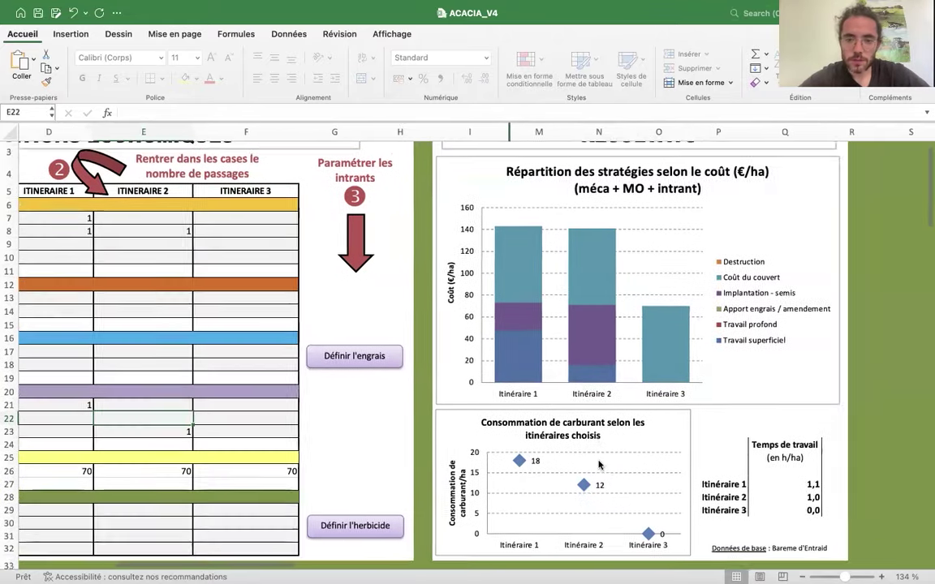
{"action": "scroll", "coordinate": [598, 462], "scroll_direction": "up", "scroll_amount": 2}
{"action": "scroll", "coordinate": [599, 465], "scroll_direction": "right", "scroll_amount": 1}
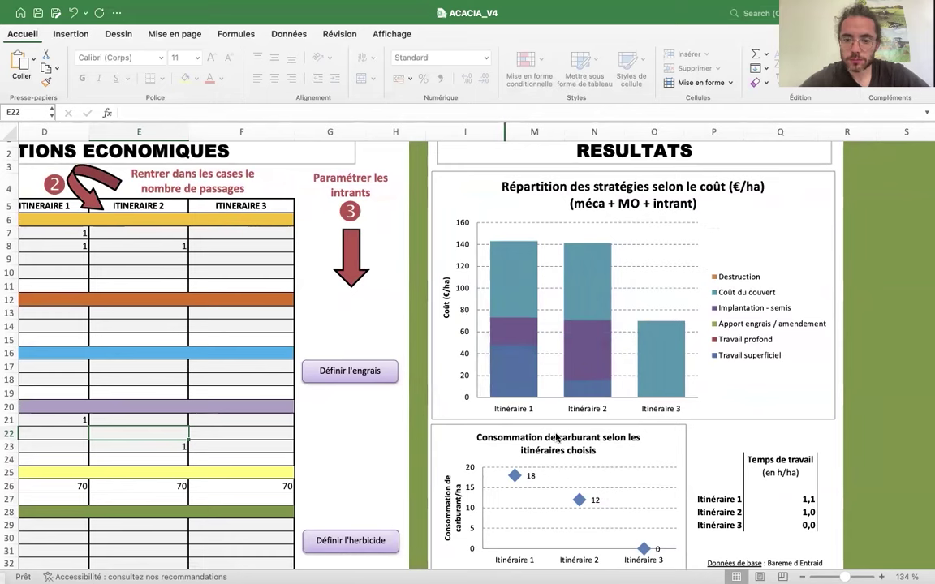
{"action": "scroll", "coordinate": [556, 438], "scroll_direction": "down", "scroll_amount": 1}
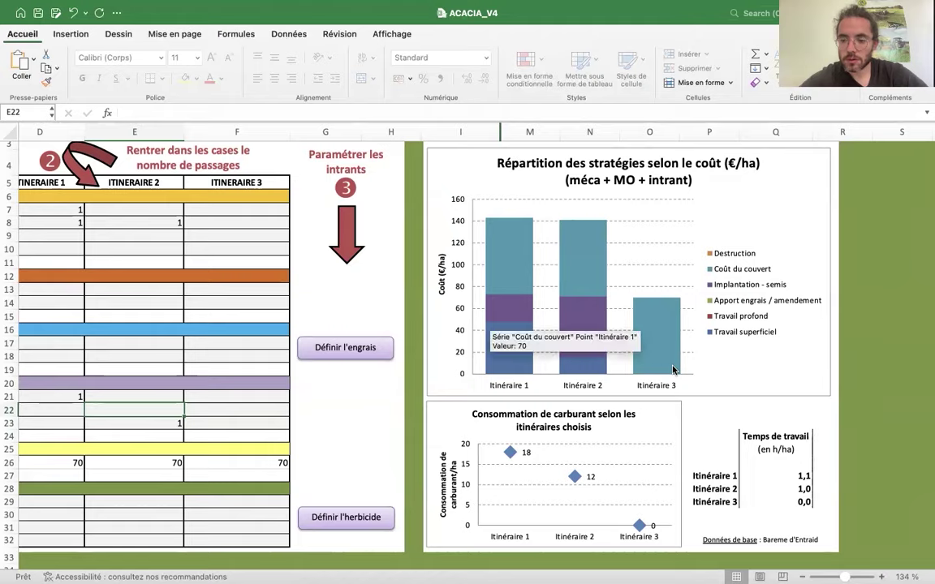
{"action": "scroll", "coordinate": [673, 370], "scroll_direction": "down", "scroll_amount": 3}
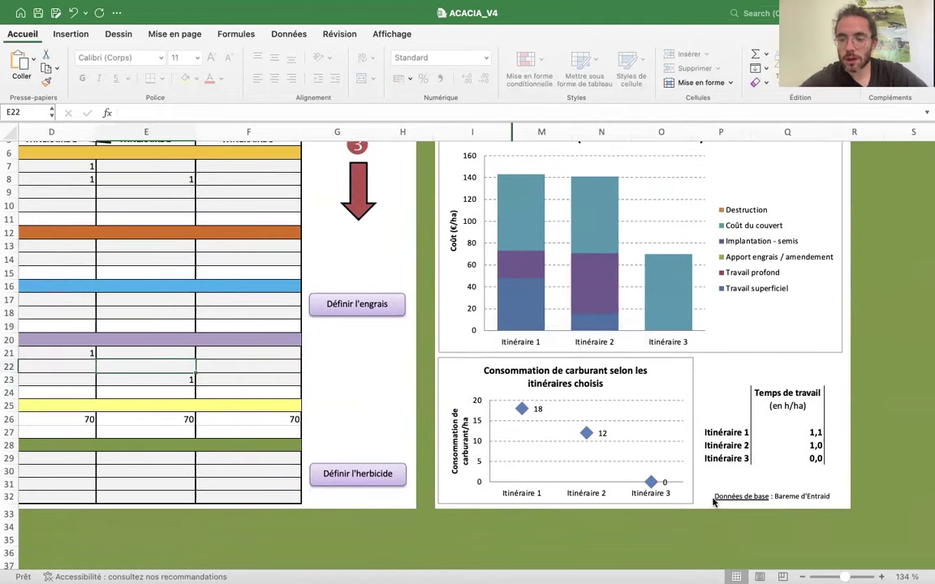
{"action": "scroll", "coordinate": [713, 503], "scroll_direction": "up", "scroll_amount": 3}
{"action": "scroll", "coordinate": [714, 502], "scroll_direction": "left", "scroll_amount": 10}
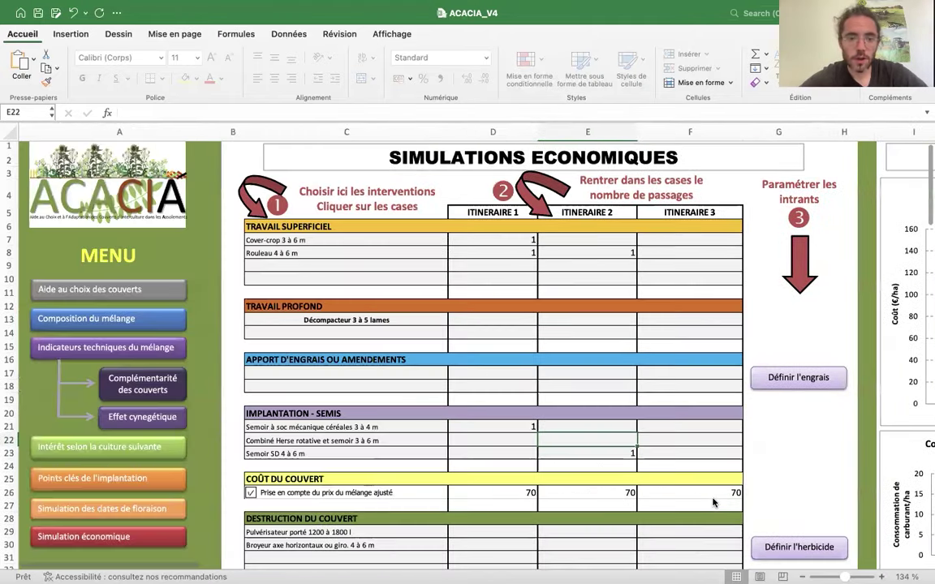
{"action": "scroll", "coordinate": [714, 502], "scroll_direction": "down", "scroll_amount": 5}
{"action": "scroll", "coordinate": [714, 502], "scroll_direction": "up", "scroll_amount": 5}
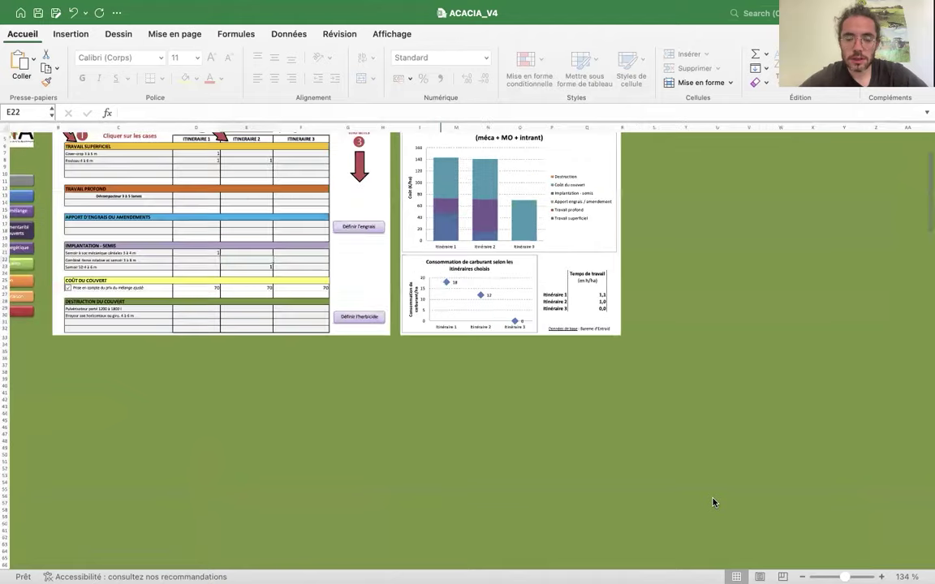
{"action": "scroll", "coordinate": [714, 502], "scroll_direction": "up", "scroll_amount": 5}
{"action": "scroll", "coordinate": [714, 502], "scroll_direction": "left", "scroll_amount": 5}
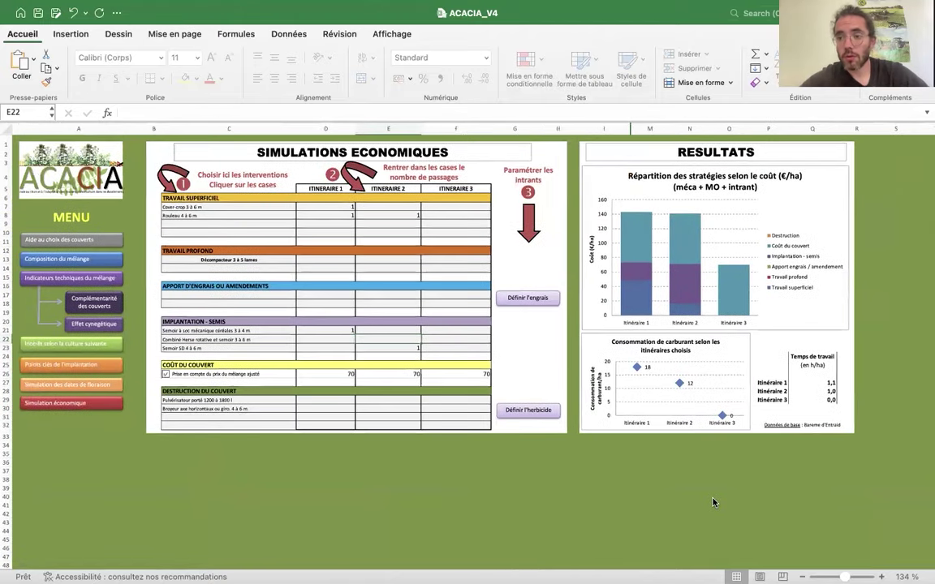
{"action": "scroll", "coordinate": [713, 503], "scroll_direction": "down", "scroll_amount": 3}
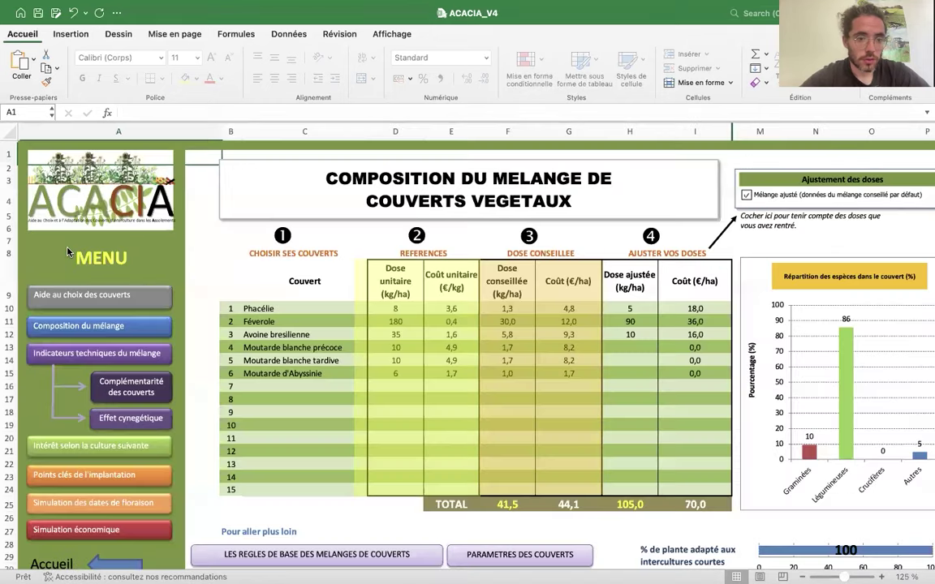
Return to the workbook's home page and open the Plantes compagnes colza module.
{"action": "left_click", "coordinate": [63, 227]}
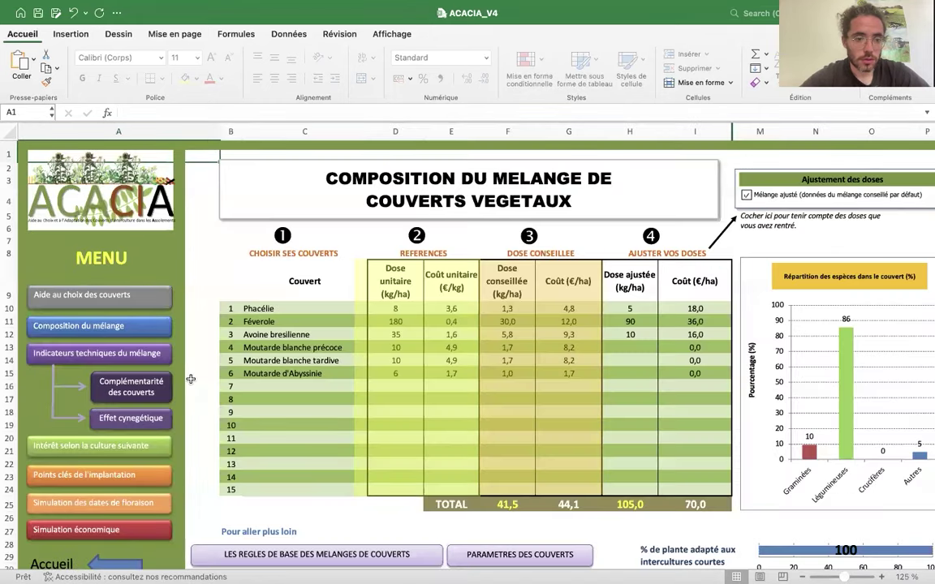
{"action": "scroll", "coordinate": [172, 341], "scroll_direction": "down", "scroll_amount": 3}
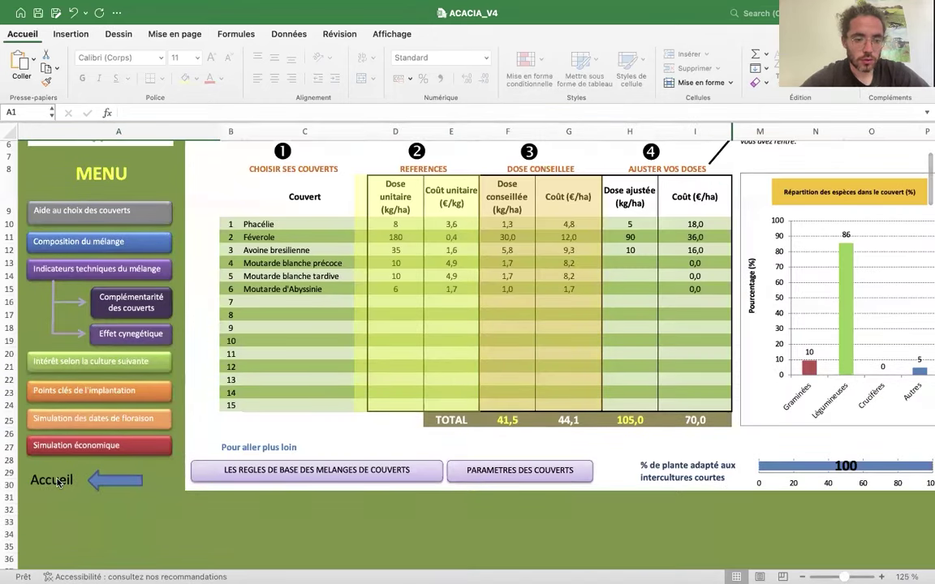
{"action": "left_click", "coordinate": [71, 486]}
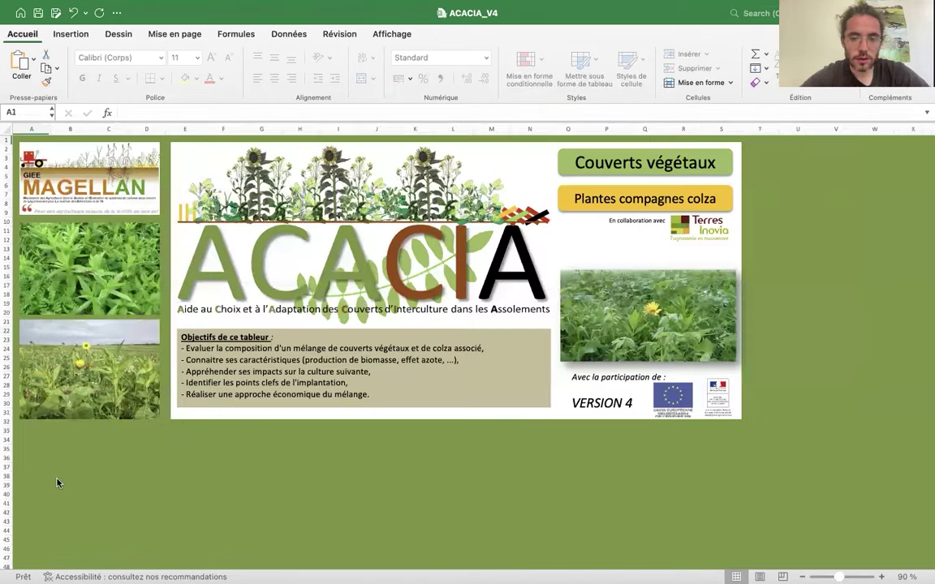
{"action": "left_click", "coordinate": [655, 203]}
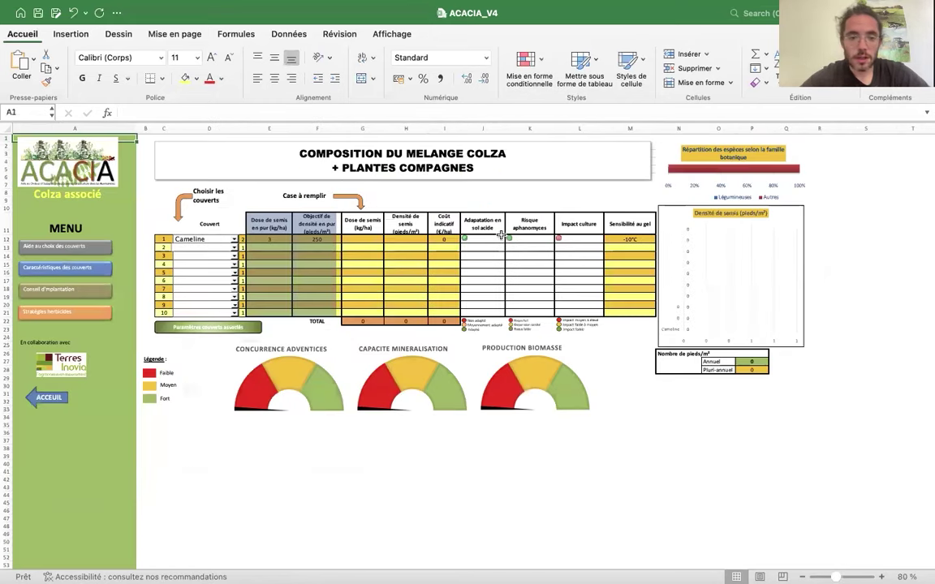
Choose Feverole as the first cover crop in the rapeseed companion plant mix.
{"action": "scroll", "coordinate": [209, 267], "scroll_direction": "up", "scroll_amount": 3}
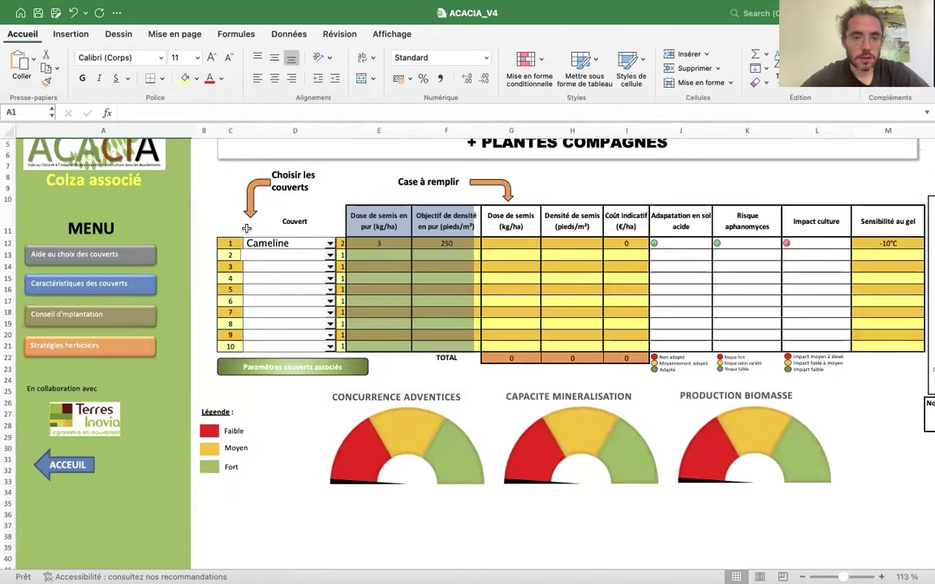
{"action": "left_click", "coordinate": [331, 244]}
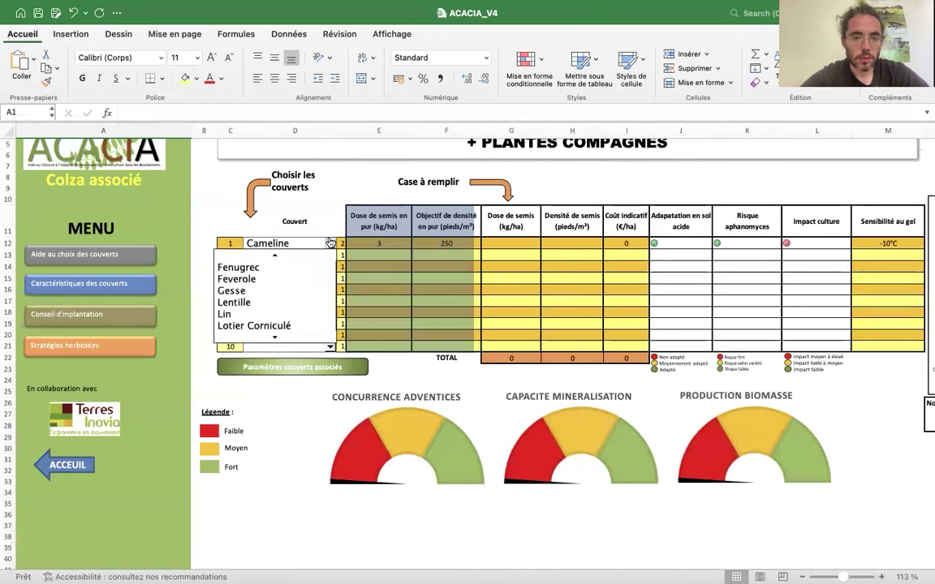
{"action": "left_click", "coordinate": [299, 281]}
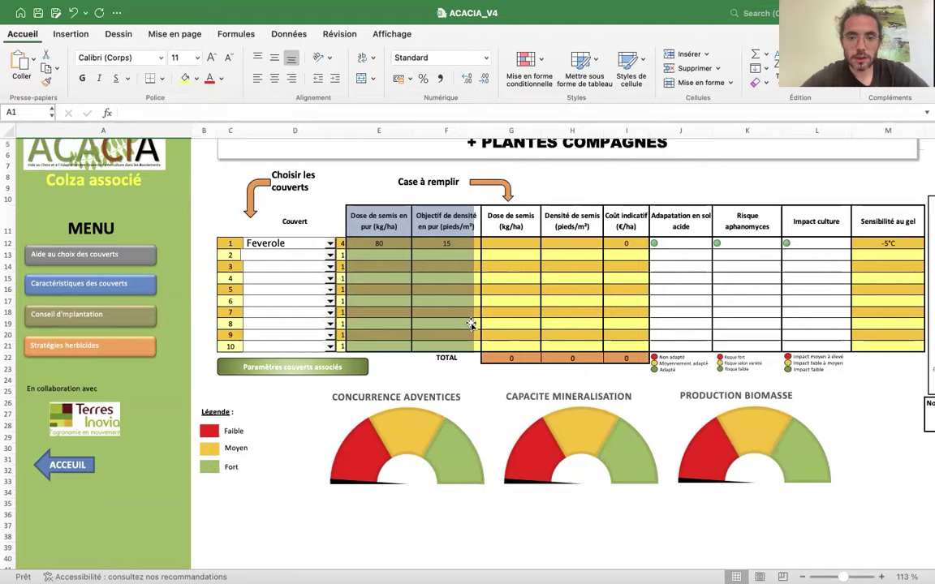
Set the sowing dose of Feverole to 70 kg/ha.
{"action": "scroll", "coordinate": [470, 324], "scroll_direction": "right", "scroll_amount": 3}
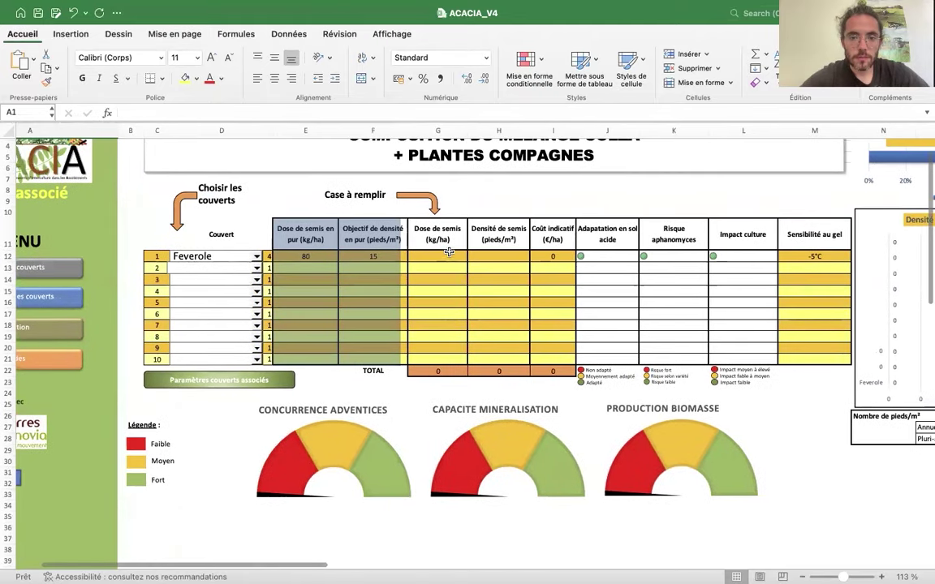
{"action": "left_click", "coordinate": [449, 254]}
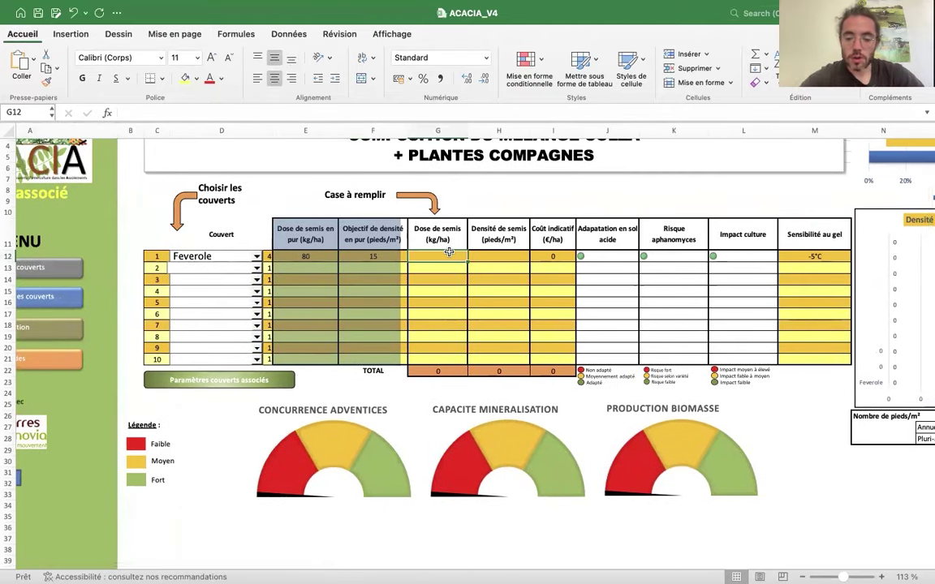
{"action": "type", "text": "87"}
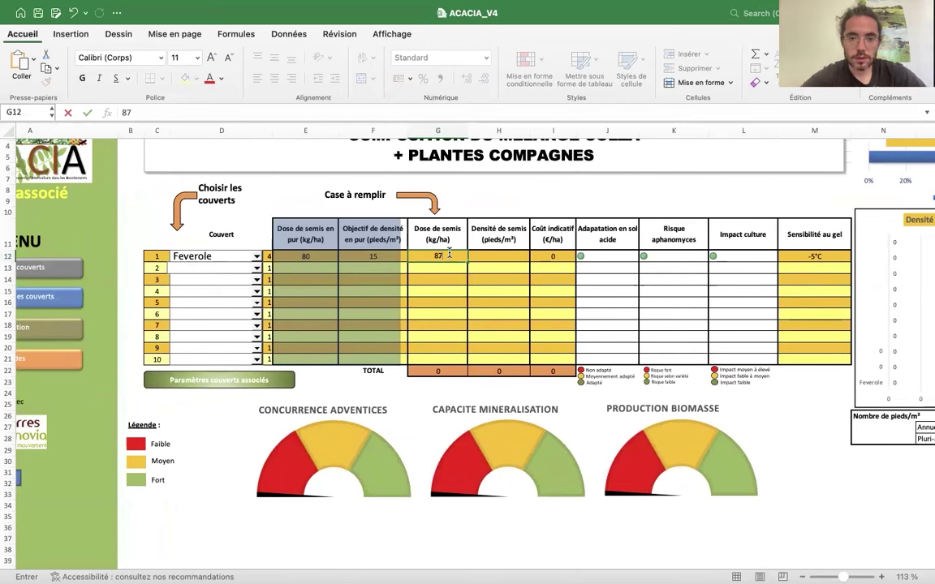
{"action": "key", "text": "BackSpace"}
{"action": "key", "text": "BackSpace"}
{"action": "type", "text": "70"}
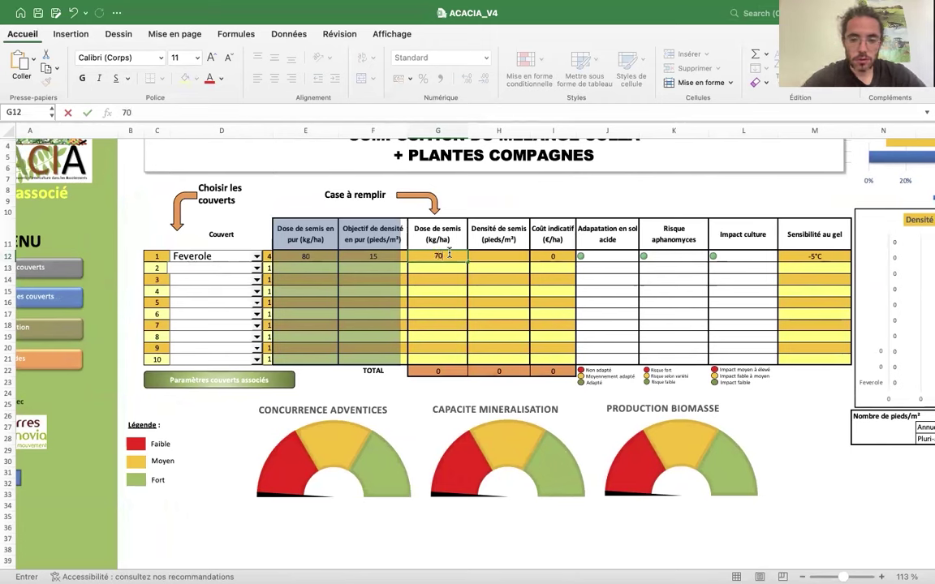
{"action": "key", "text": "Return"}
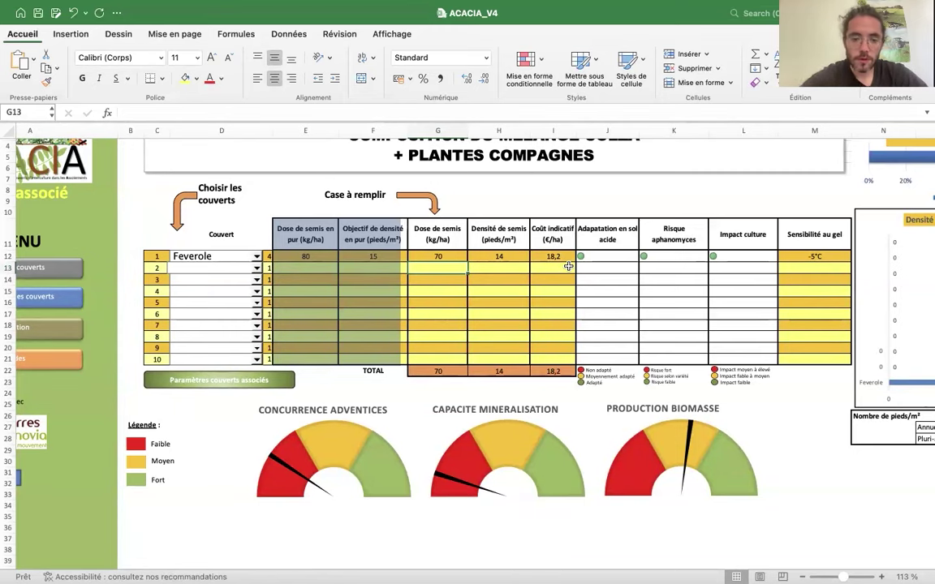
Examine the mix's gauges for weed competition, mineralisation and biomass, along with its suitability indicators and sowing density.
{"action": "scroll", "coordinate": [445, 403], "scroll_direction": "down", "scroll_amount": 3}
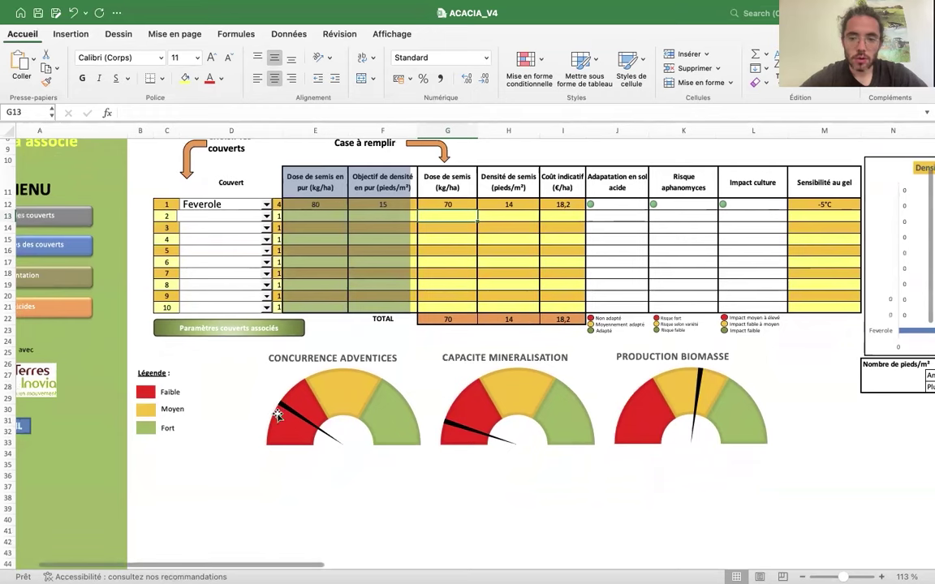
{"action": "mouse_move", "coordinate": [344, 427]}
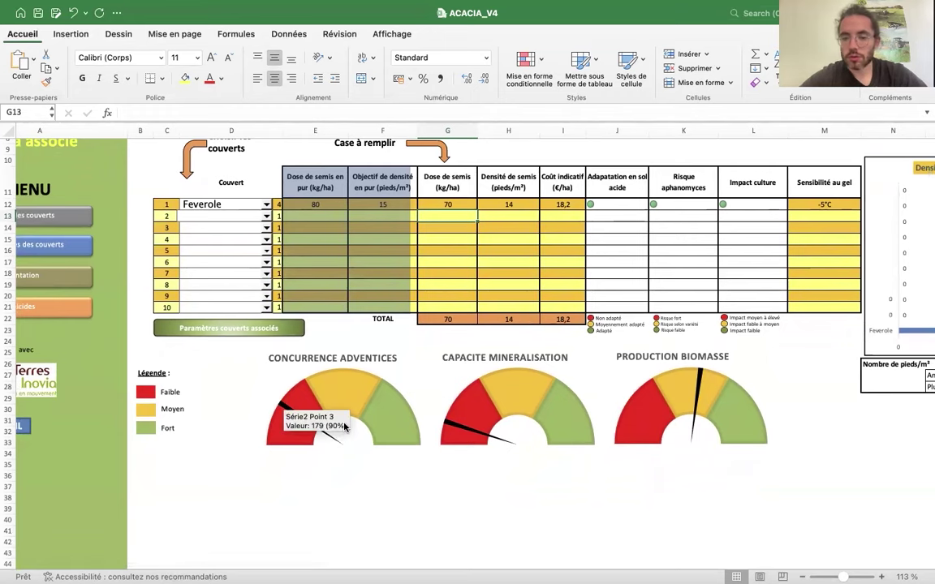
{"action": "mouse_move", "coordinate": [724, 375]}
{"action": "scroll", "coordinate": [722, 378], "scroll_direction": "right", "scroll_amount": 1}
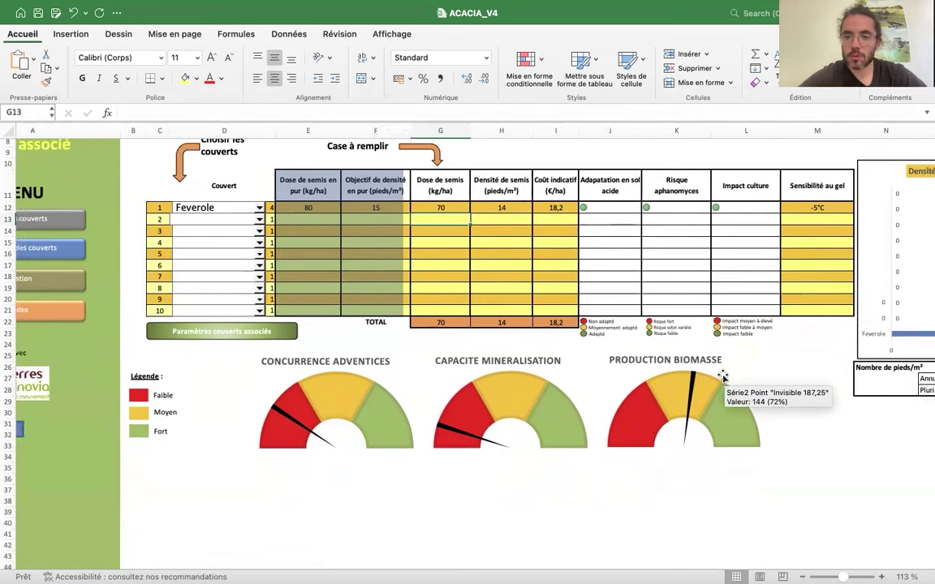
{"action": "scroll", "coordinate": [706, 357], "scroll_direction": "up", "scroll_amount": 2}
{"action": "scroll", "coordinate": [706, 357], "scroll_direction": "right", "scroll_amount": 1}
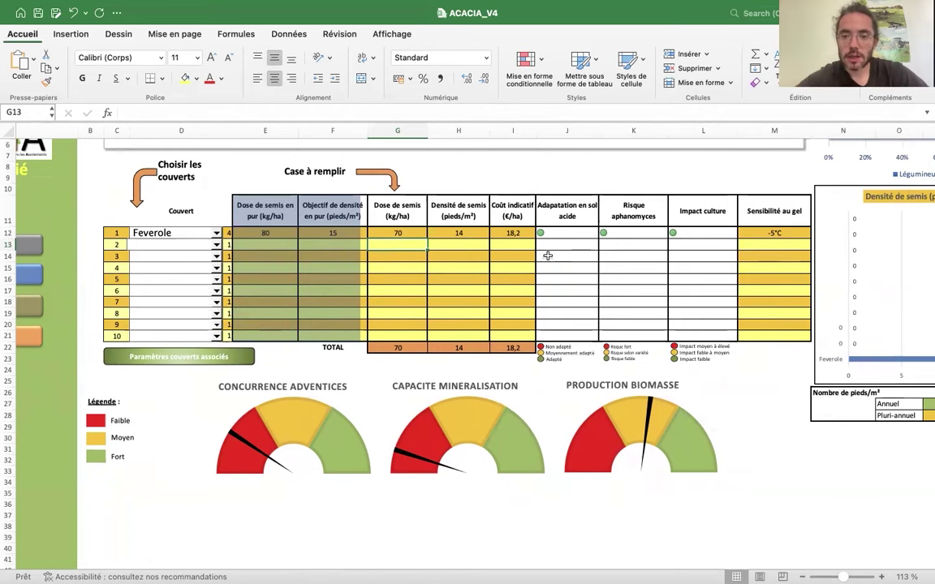
{"action": "scroll", "coordinate": [644, 259], "scroll_direction": "right", "scroll_amount": 1}
Open the Caractéristiques des couverts sheet for the companion plants.
{"action": "scroll", "coordinate": [644, 259], "scroll_direction": "left", "scroll_amount": 4}
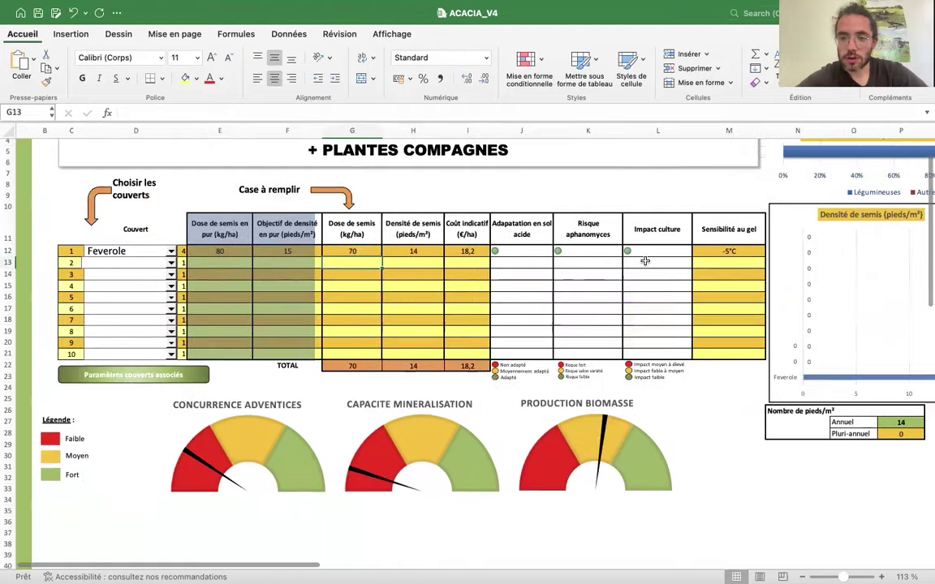
{"action": "scroll", "coordinate": [258, 289], "scroll_direction": "left", "scroll_amount": 2}
{"action": "scroll", "coordinate": [258, 289], "scroll_direction": "down", "scroll_amount": 1}
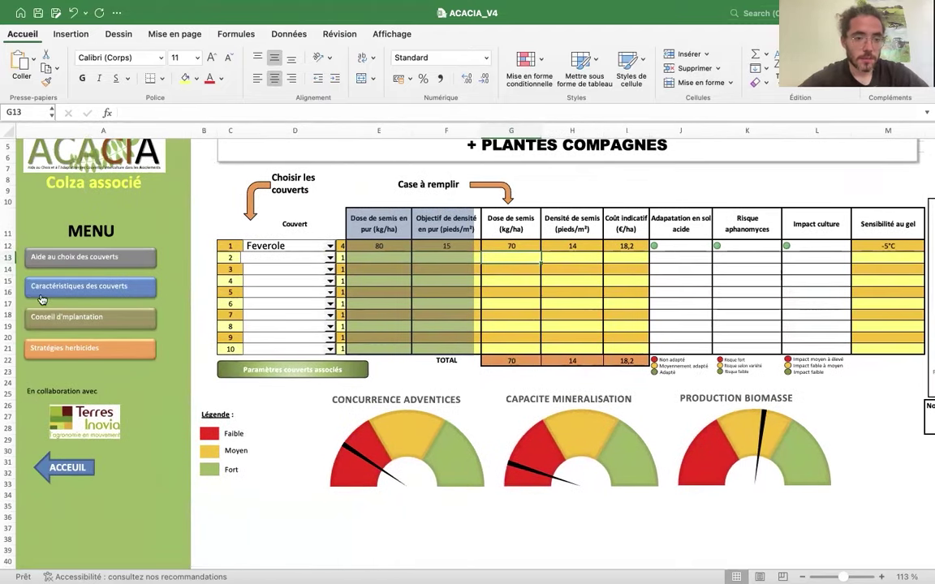
{"action": "left_click", "coordinate": [86, 287]}
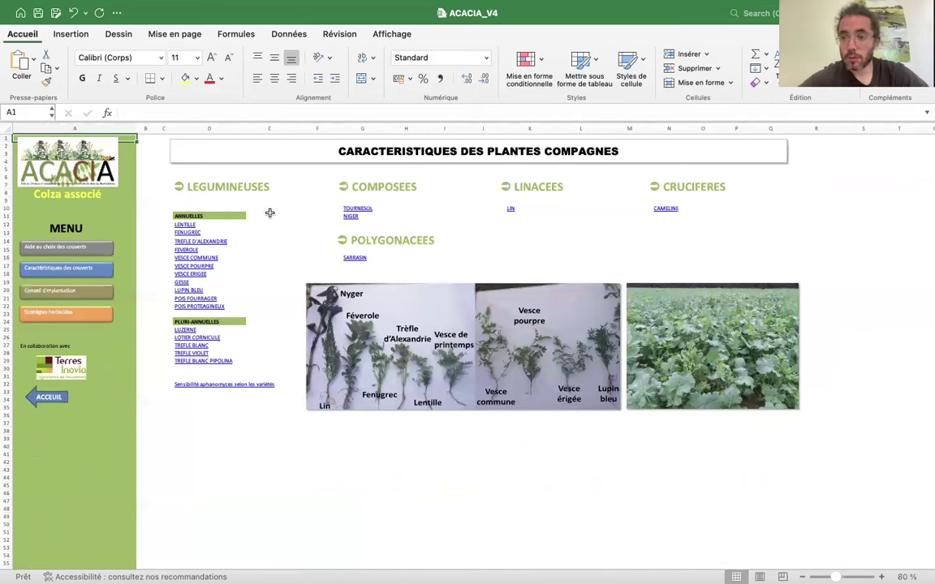